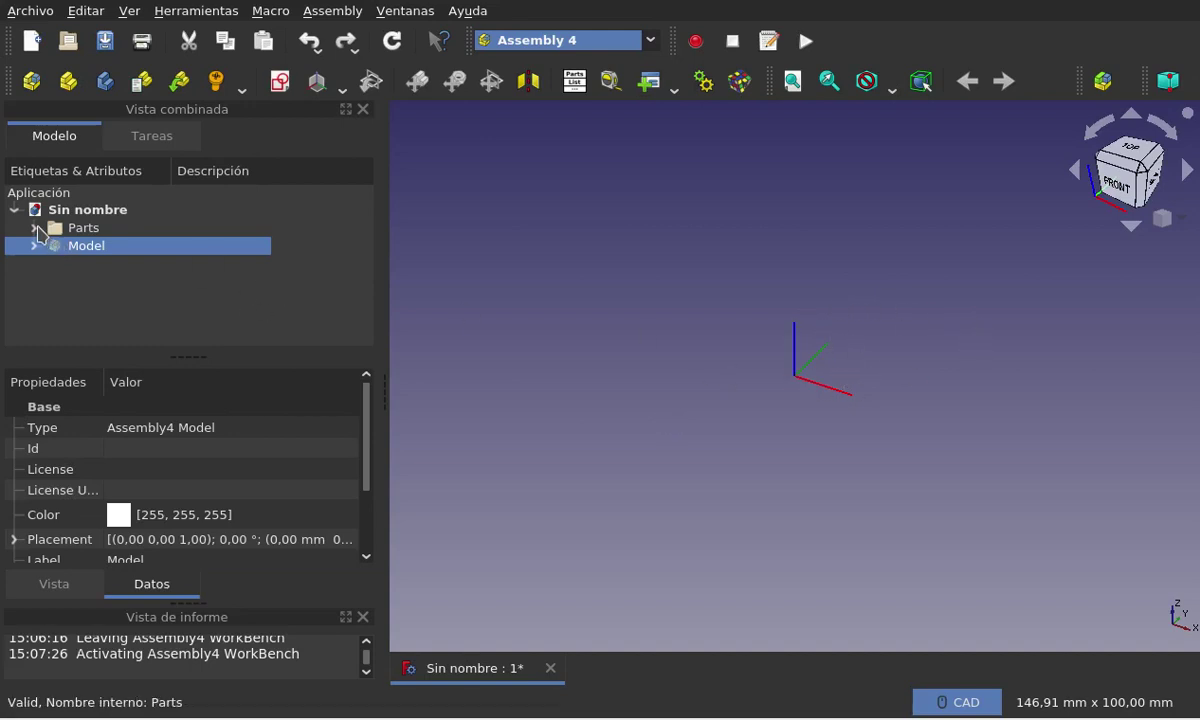
# Step: Expand Parts and cilindro, then show LCS_0's axes in the 3D view
pyautogui.click(34, 229)
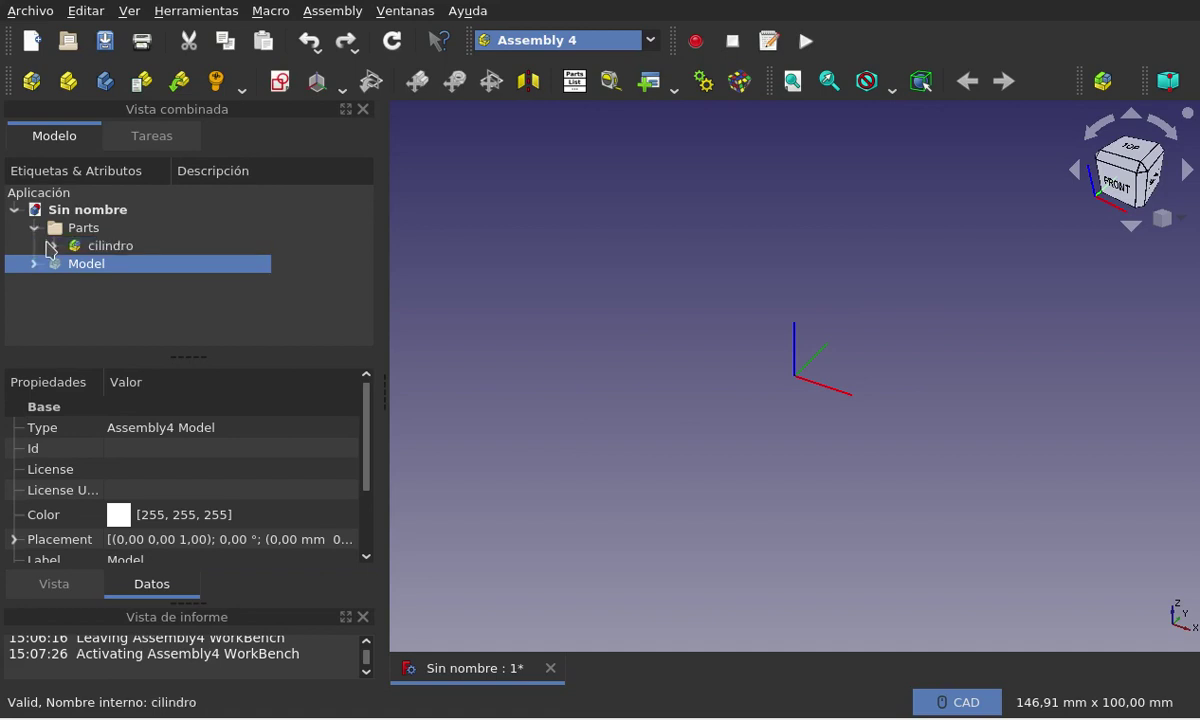
pyautogui.click(53, 246)
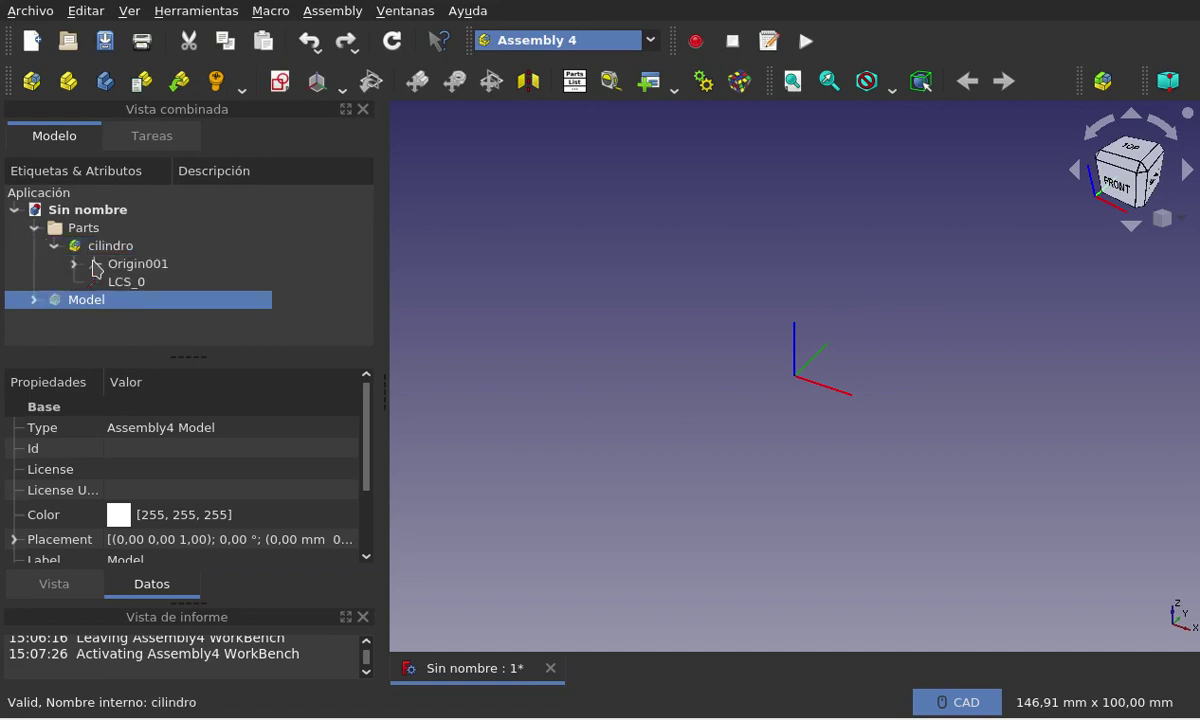
pyautogui.click(137, 288)
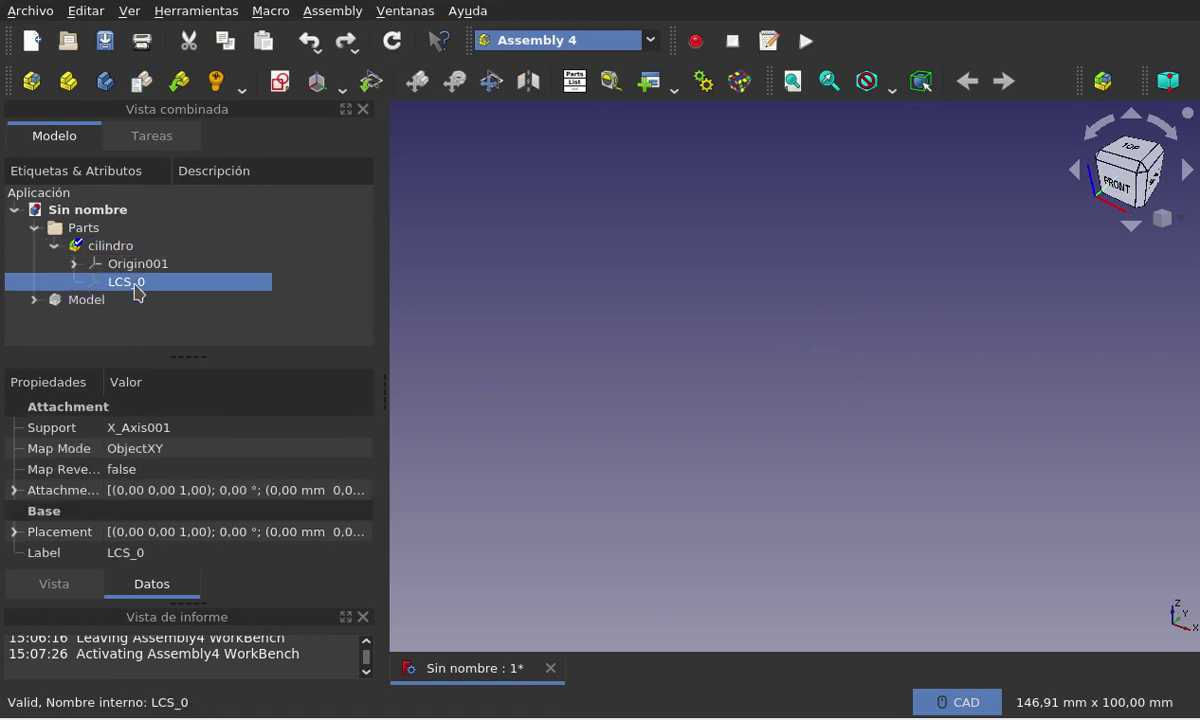
pyautogui.press('space')
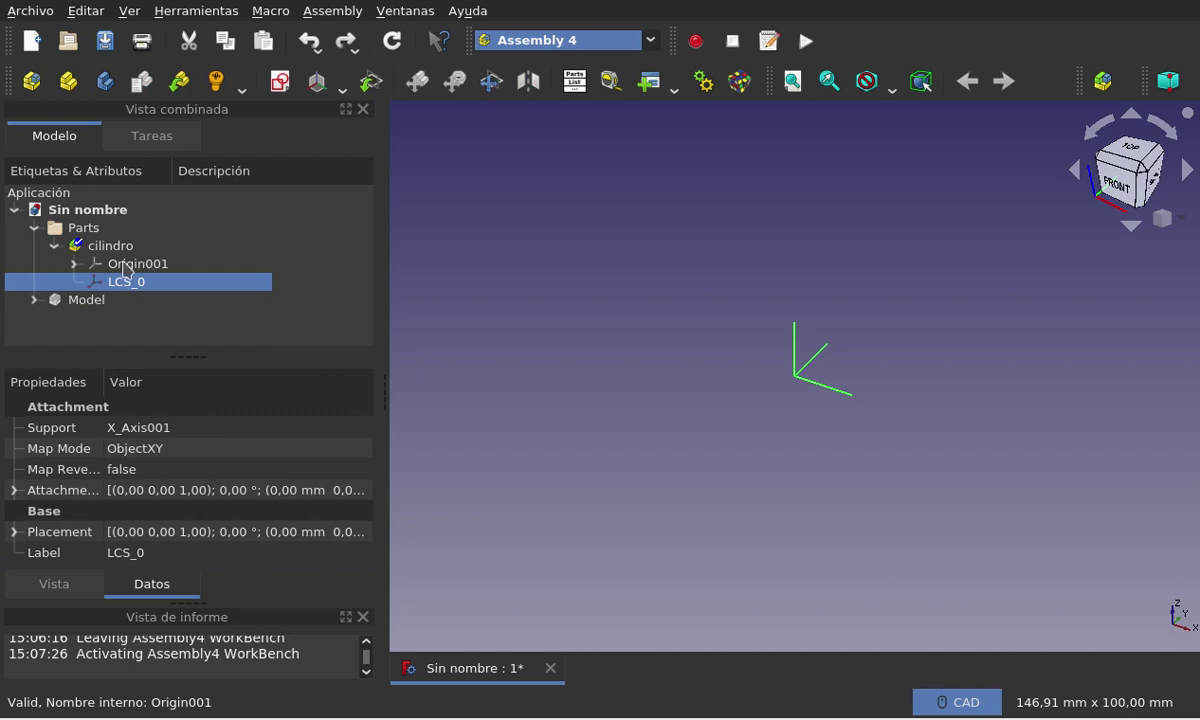
# Step: Inspect Origin001's axes and planes, then collapse Origin001 and the cilindro part
pyautogui.click(75, 263)
pyautogui.scroll(-1, 160, 270)
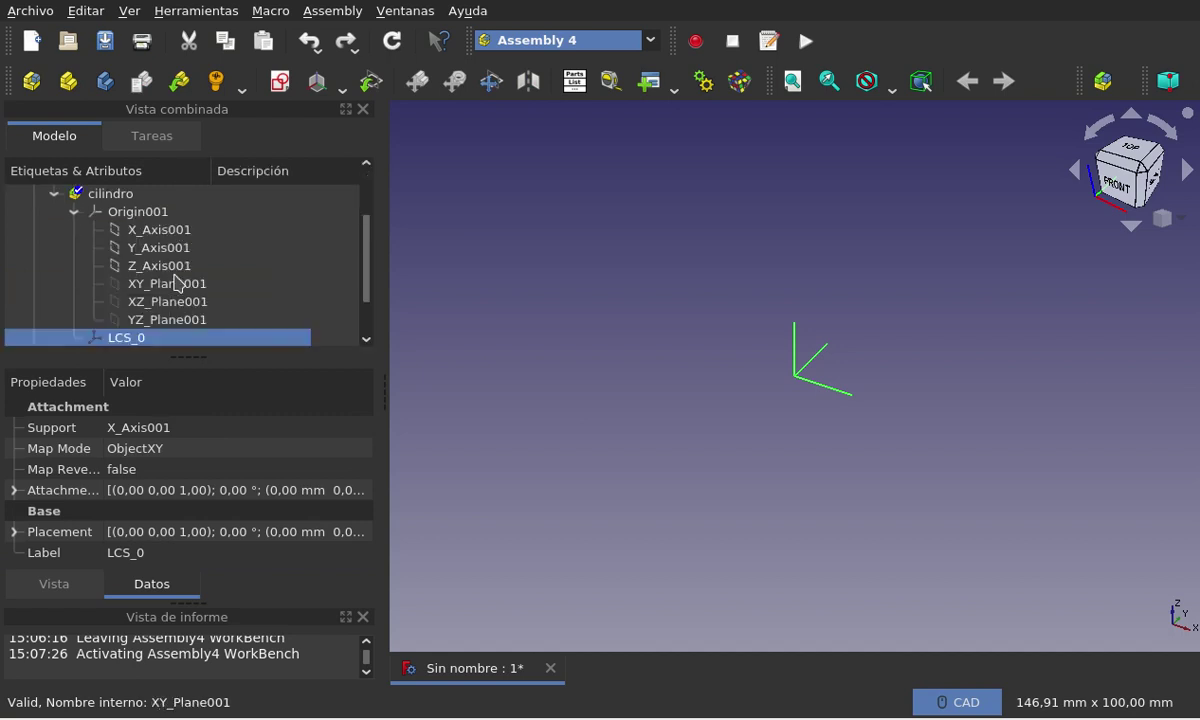
pyautogui.scroll(-1, 176, 280)
pyautogui.scroll(2, 176, 283)
pyautogui.click(74, 263)
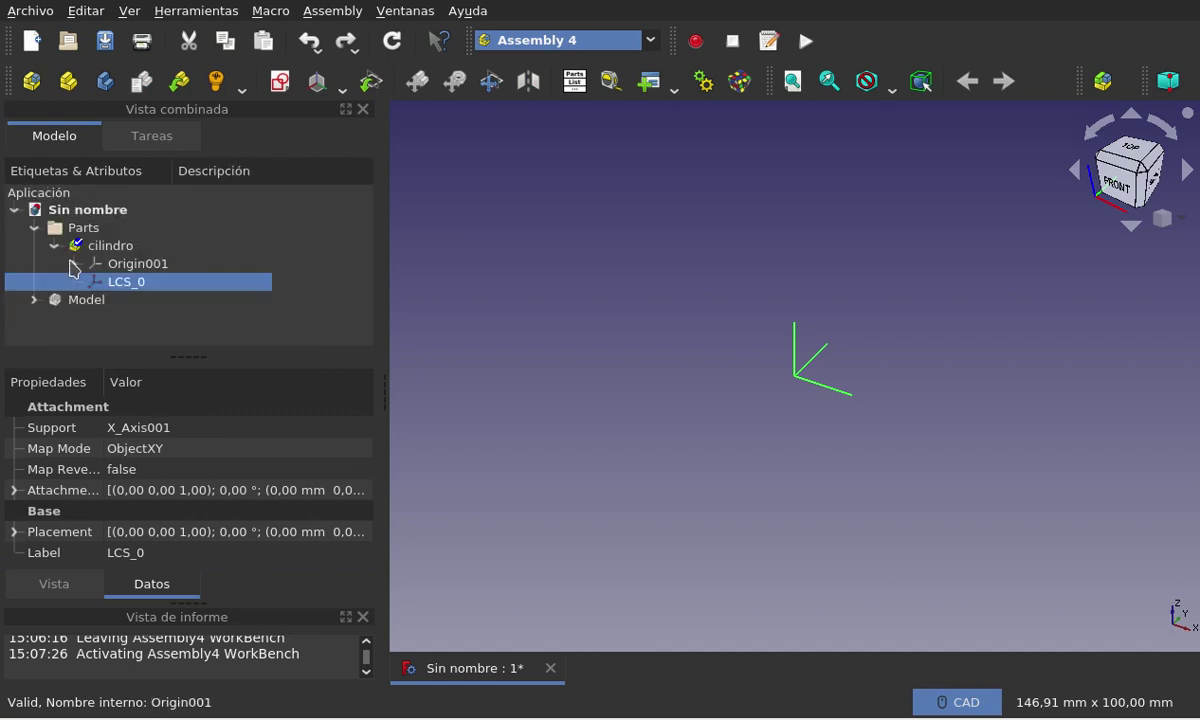
pyautogui.click(55, 246)
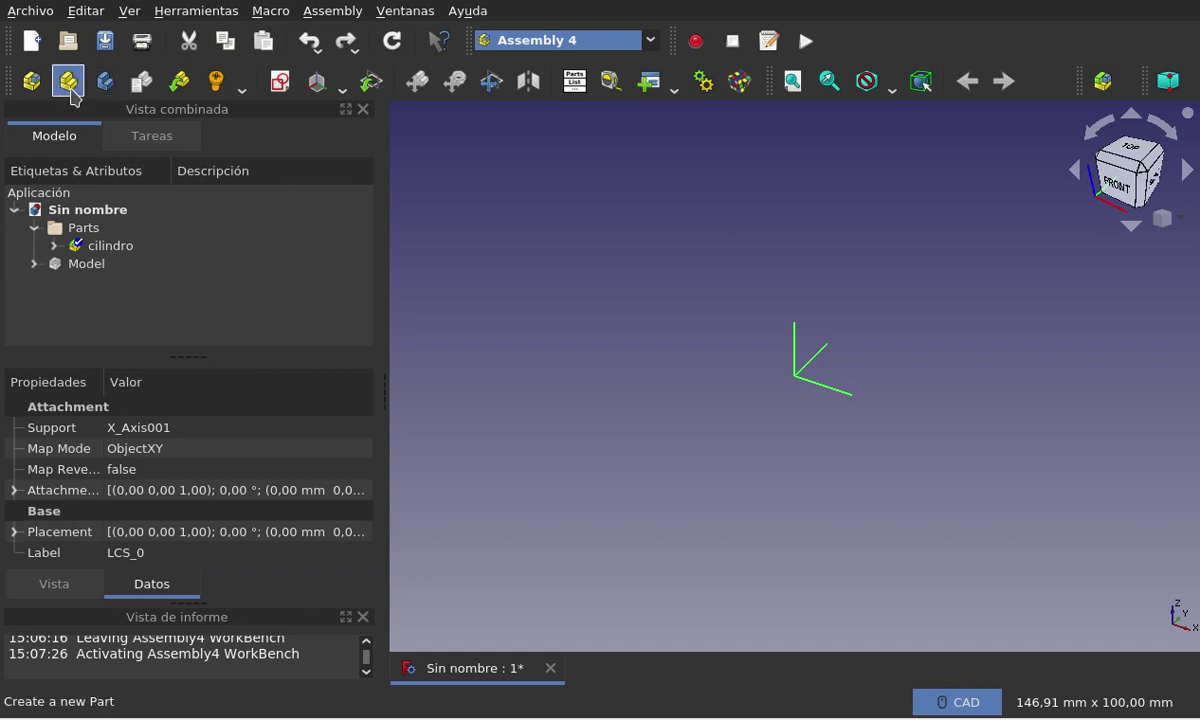
pyautogui.click(98, 248)
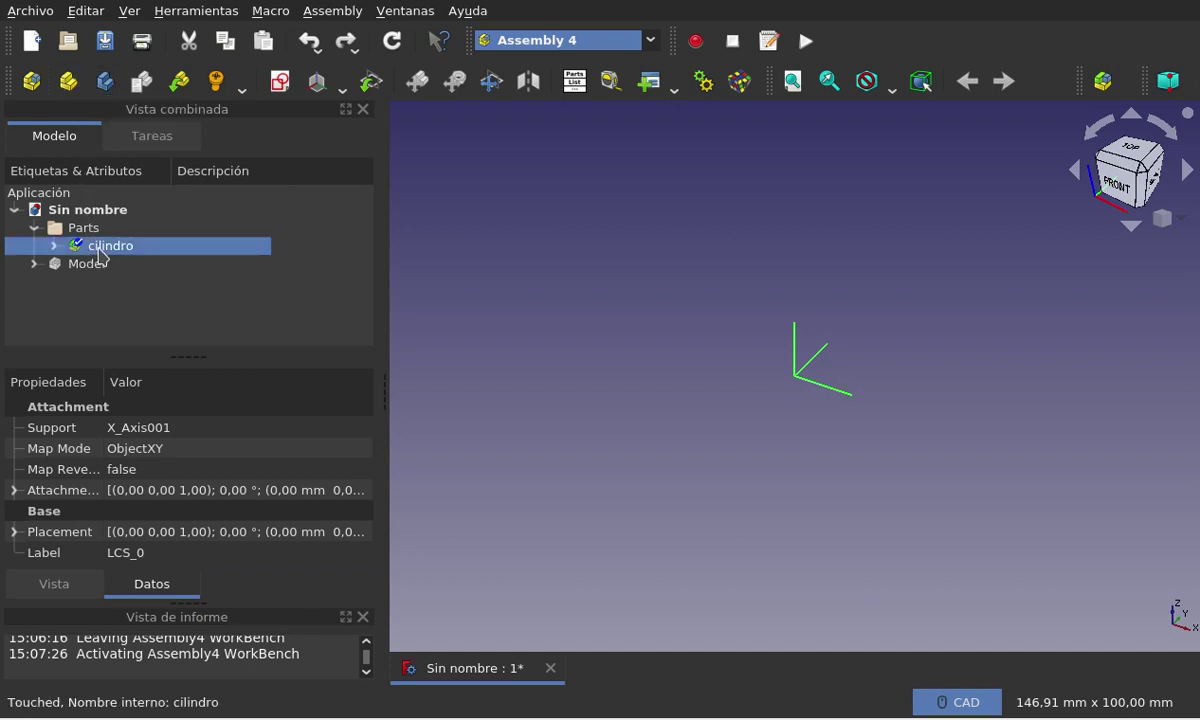
pyautogui.click(70, 92)
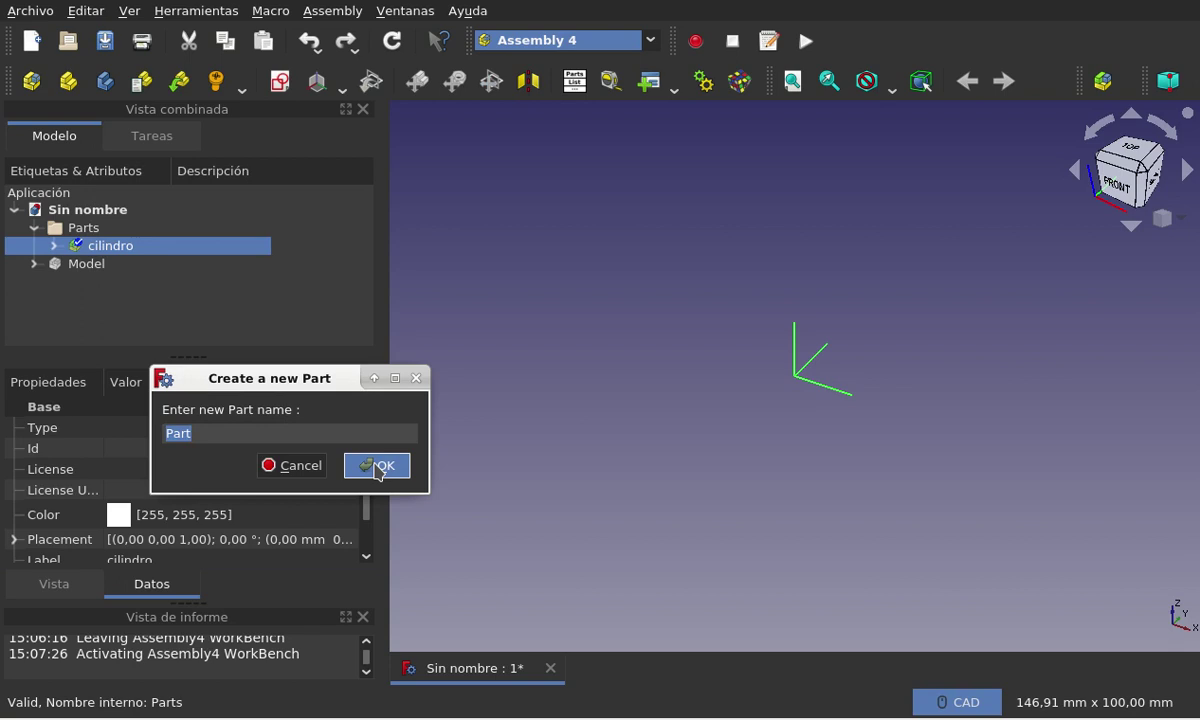
pyautogui.click(377, 466)
pyautogui.click(55, 245)
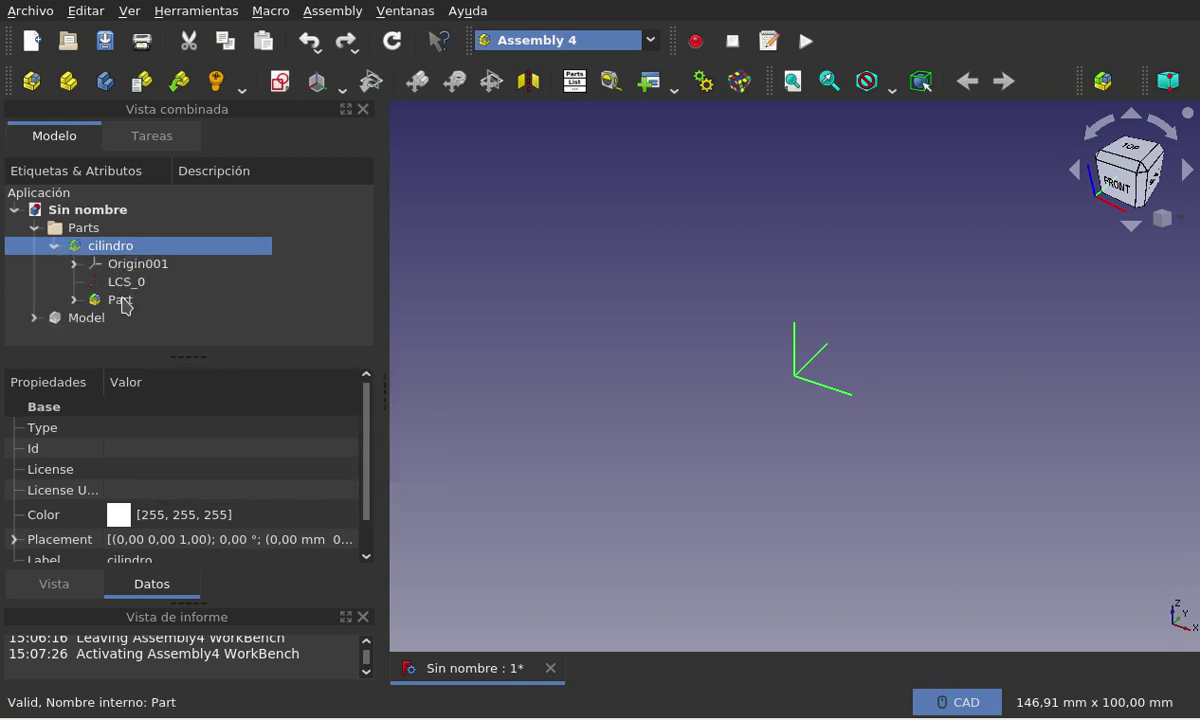
pyautogui.click(122, 299)
pyautogui.rightClick(122, 299)
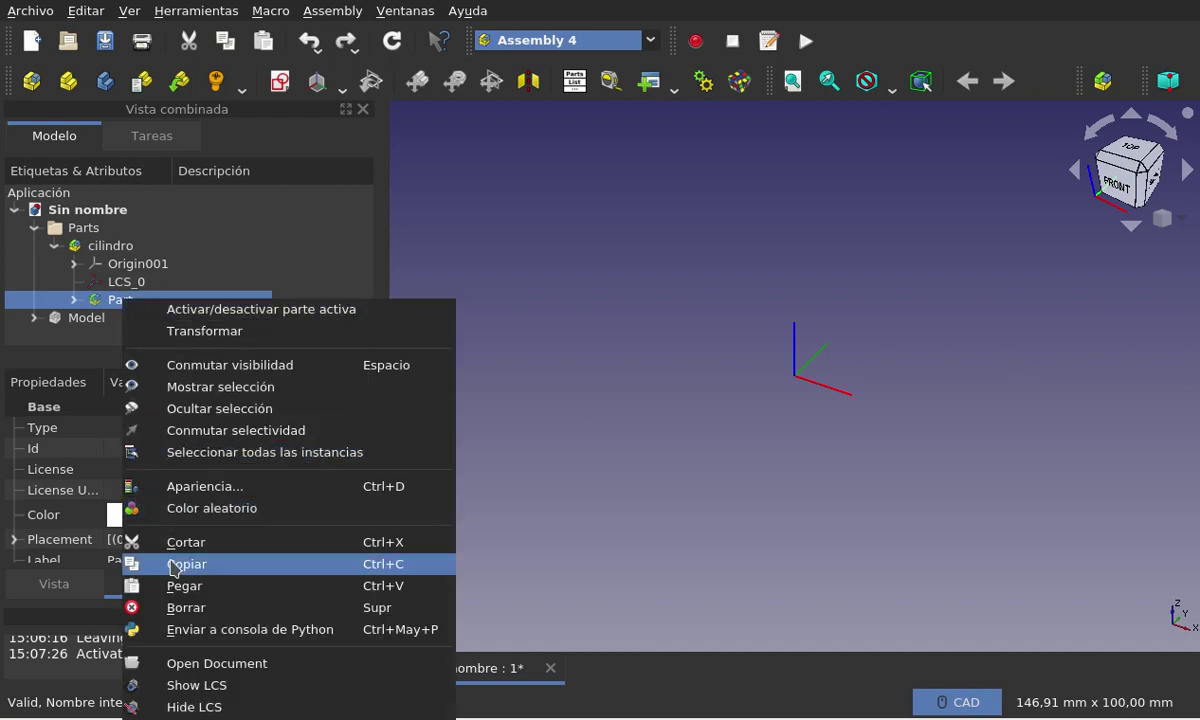
pyautogui.click(178, 607)
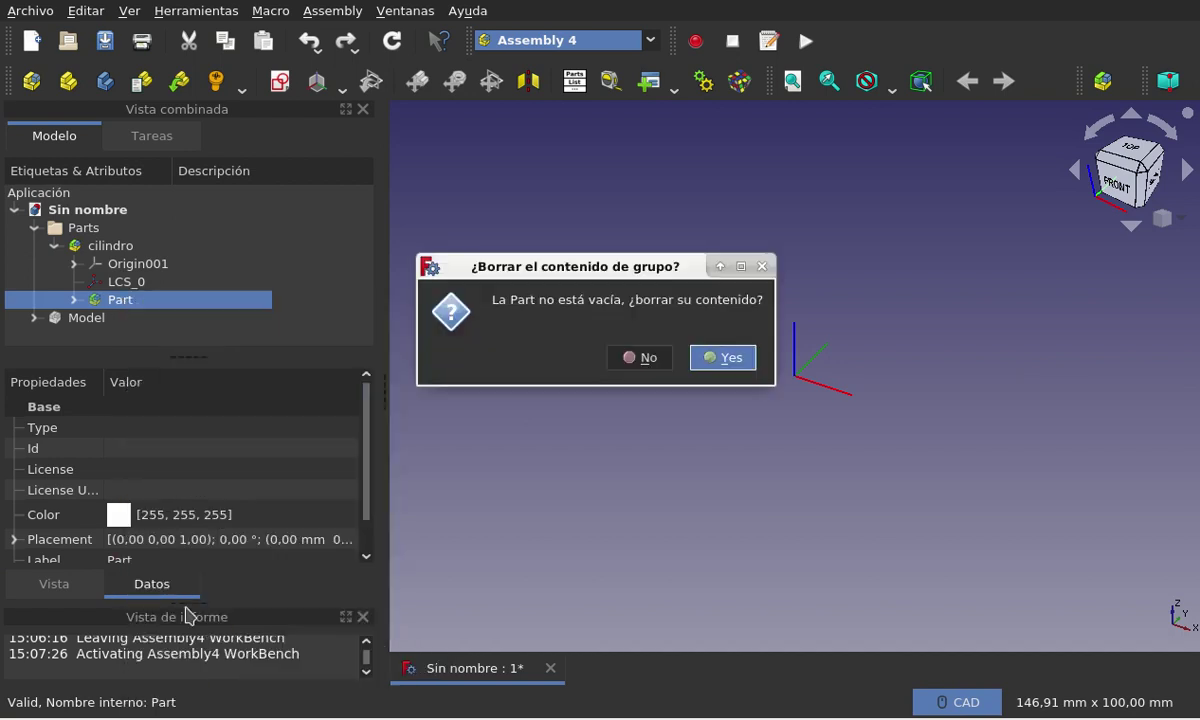
pyautogui.click(709, 356)
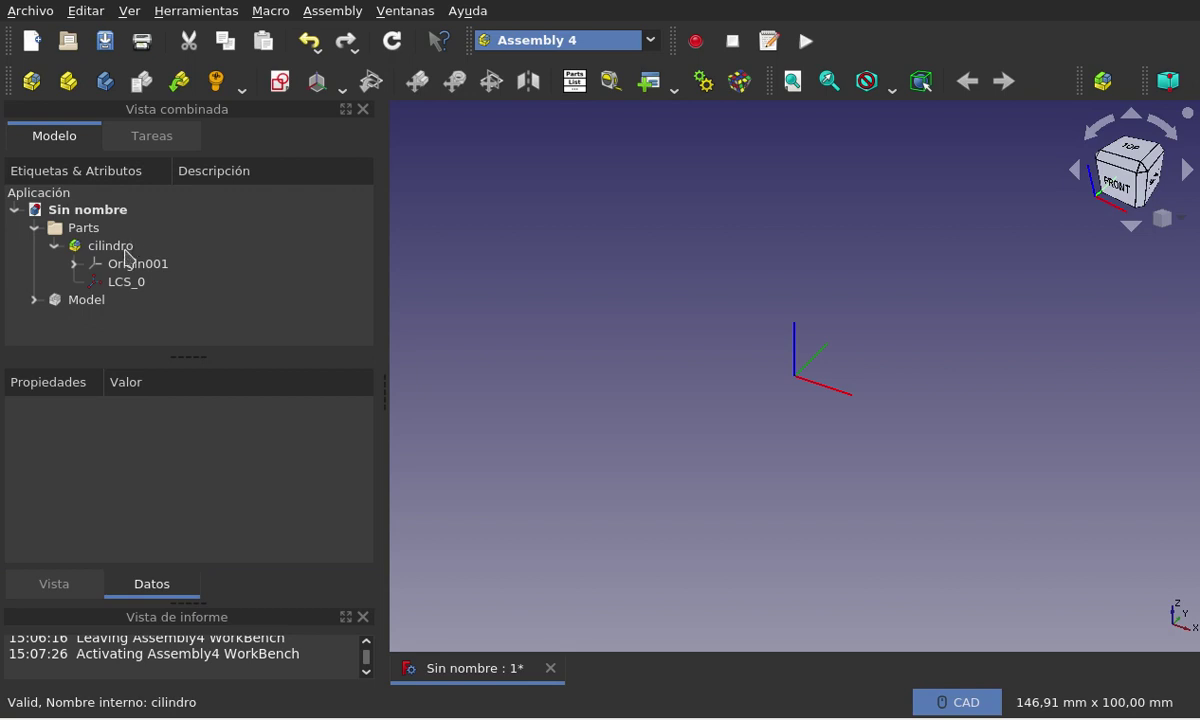
# Step: Add a new body named cilindroB inside the cilindro part
pyautogui.click(117, 243)
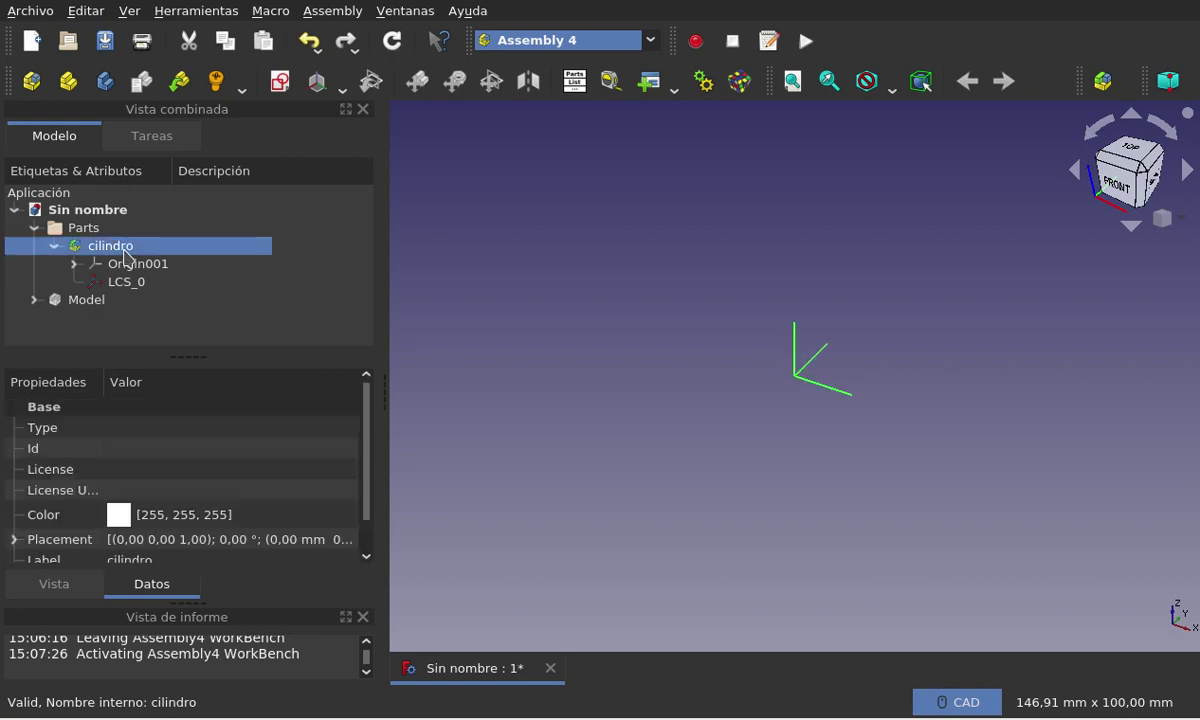
pyautogui.click(106, 81)
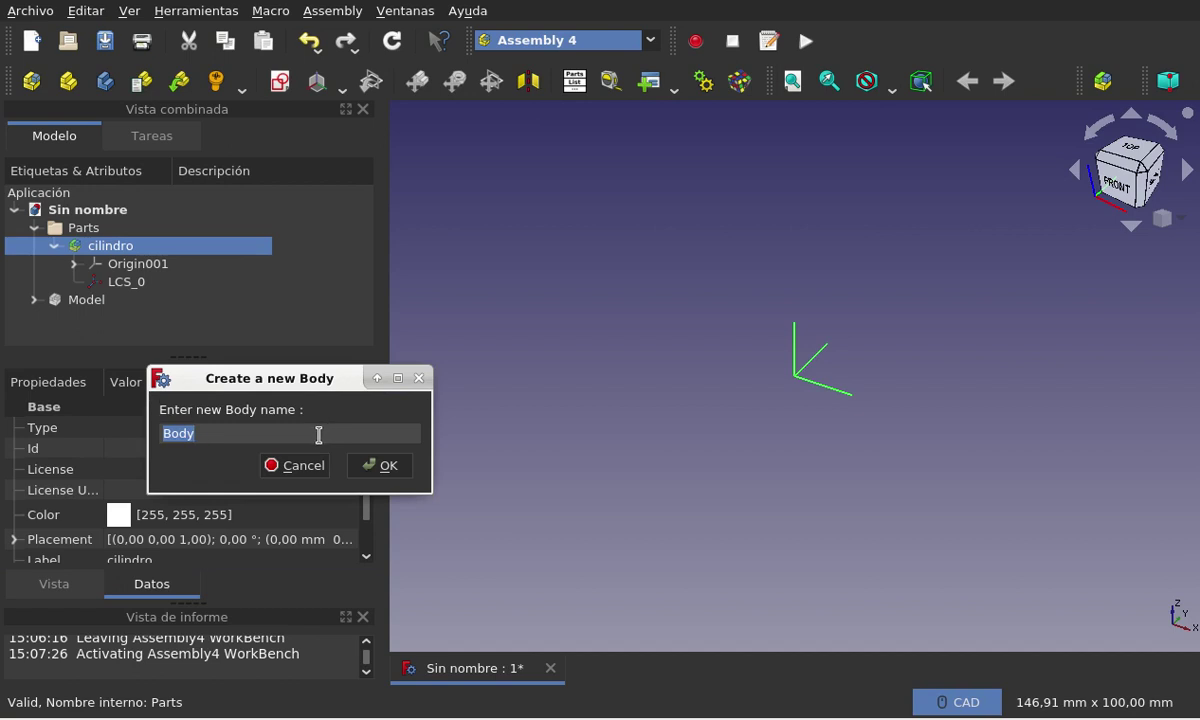
pyautogui.write('cilind')
pyautogui.write('ro')
pyautogui.write('B')
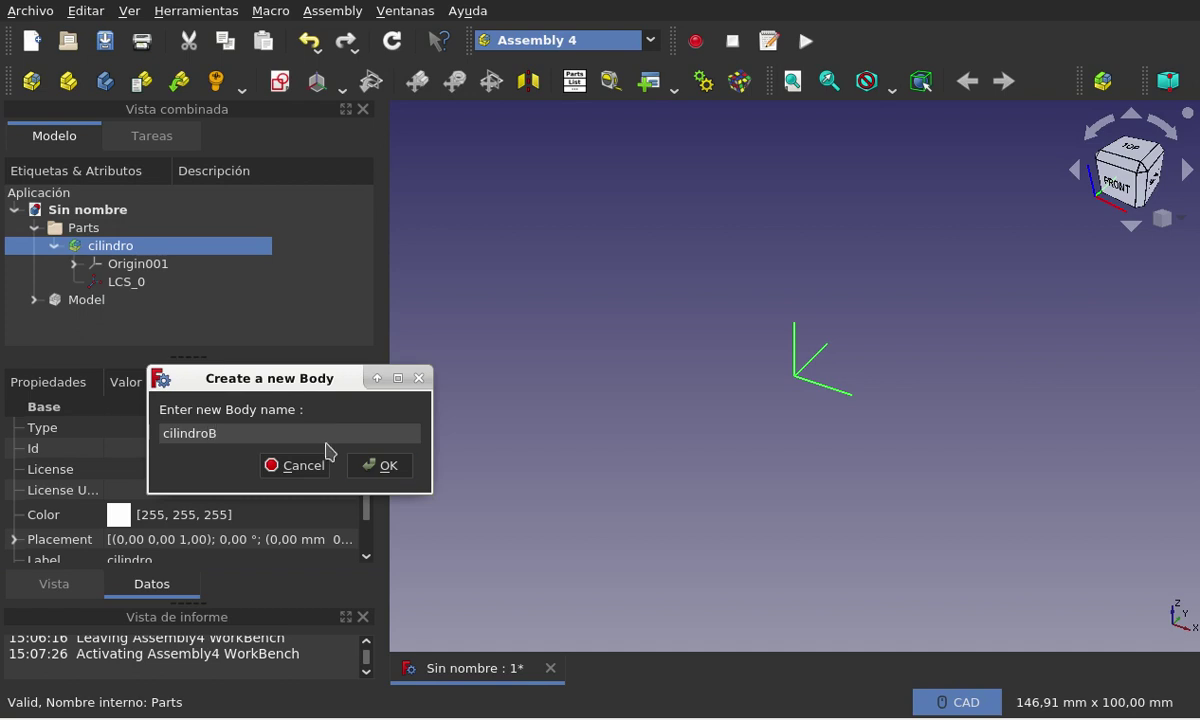
pyautogui.click(400, 470)
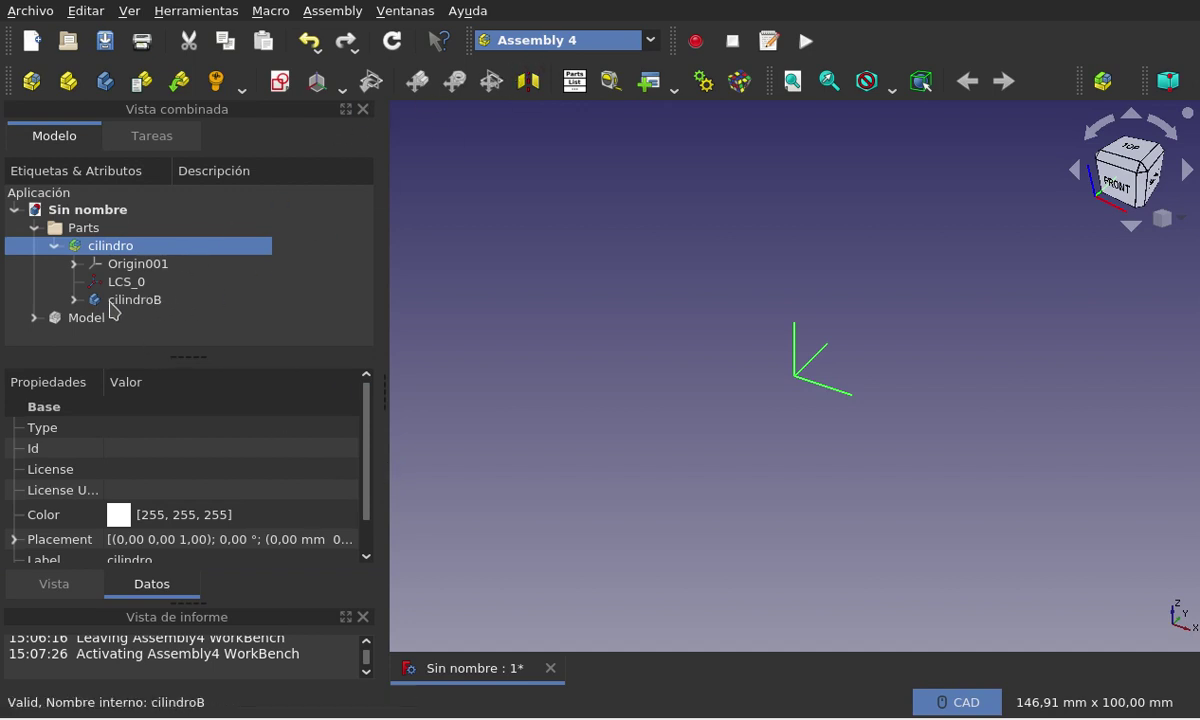
pyautogui.click(73, 299)
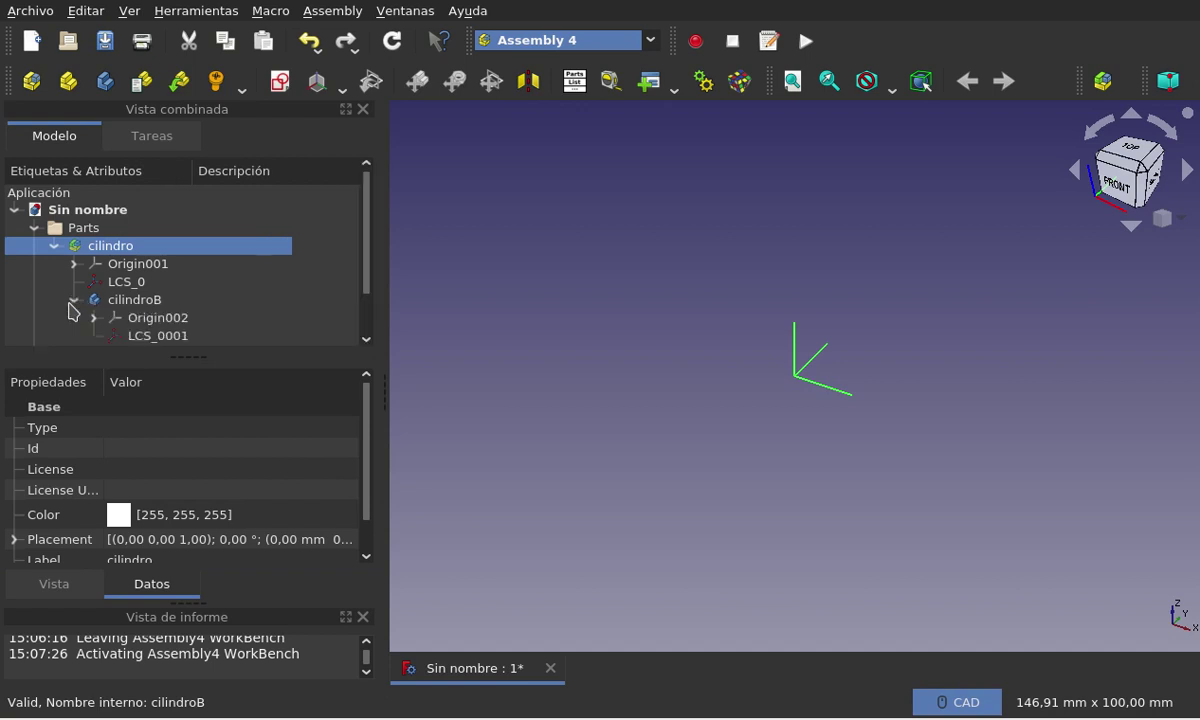
pyautogui.scroll(-1, 214, 280)
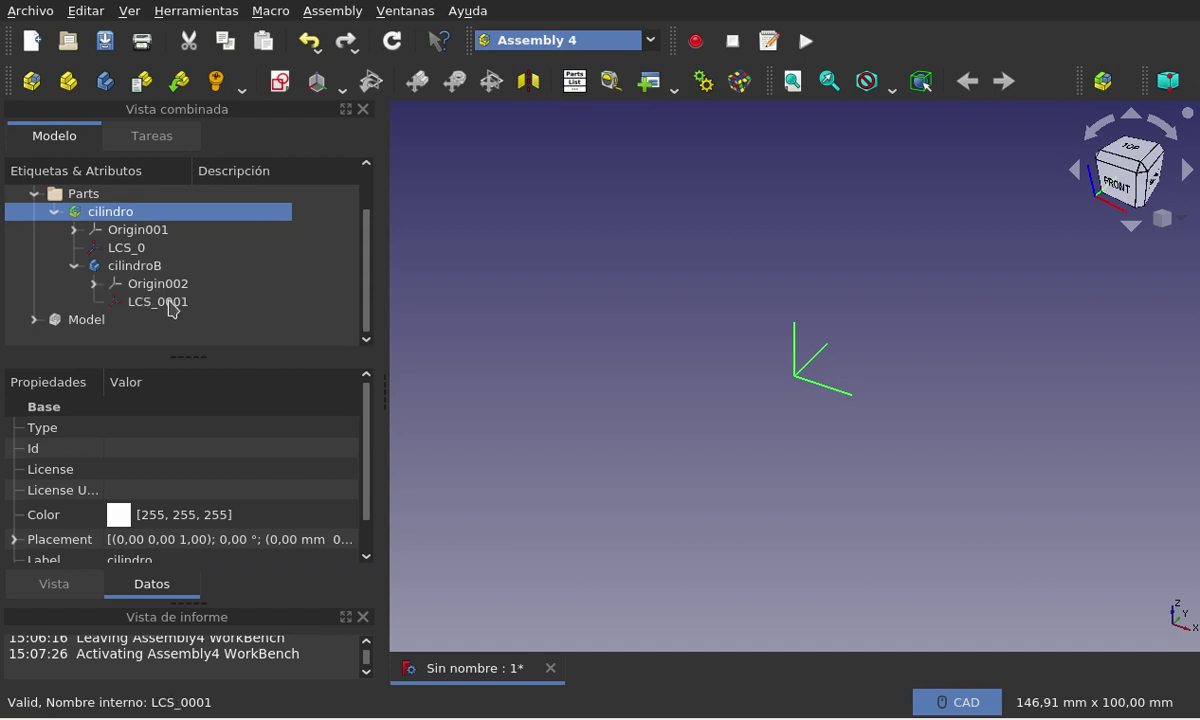
pyautogui.click(173, 305)
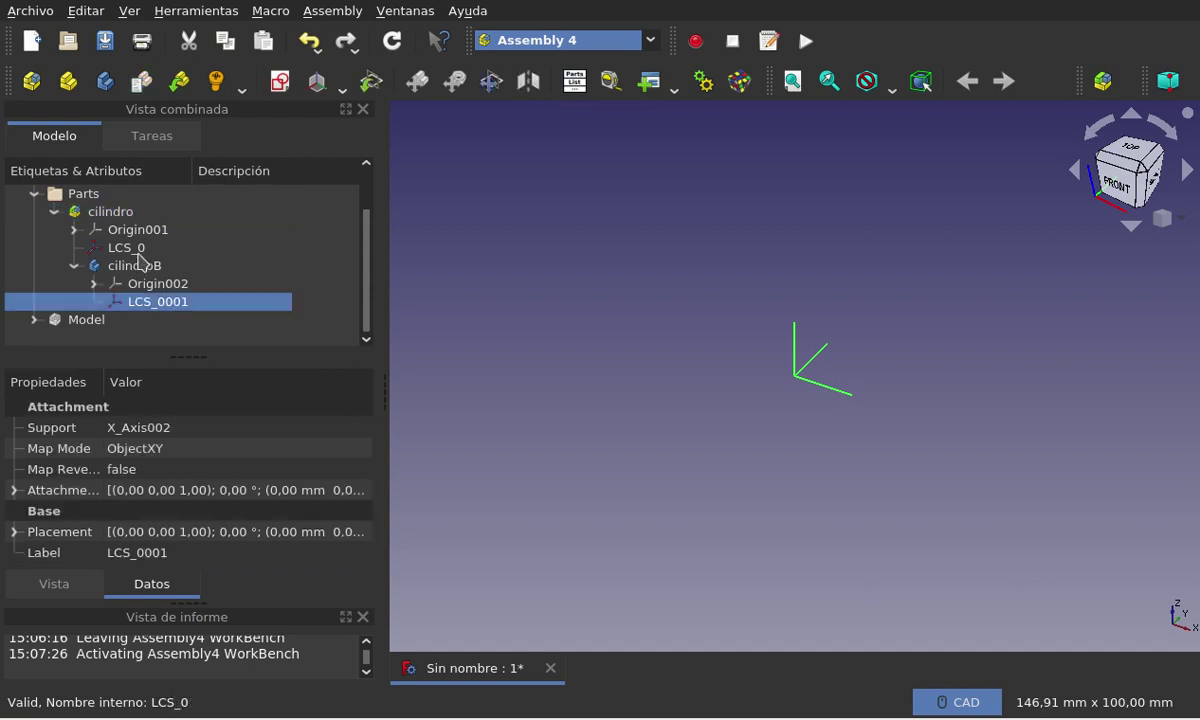
pyautogui.click(132, 246)
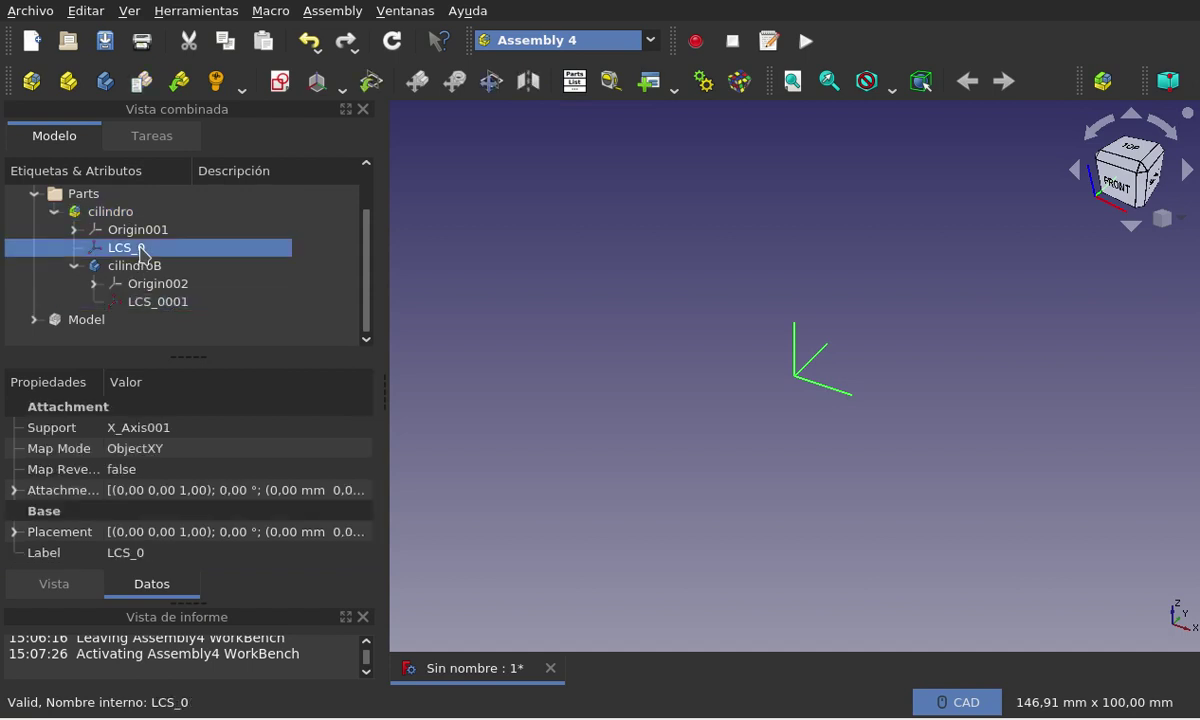
pyautogui.click(165, 305)
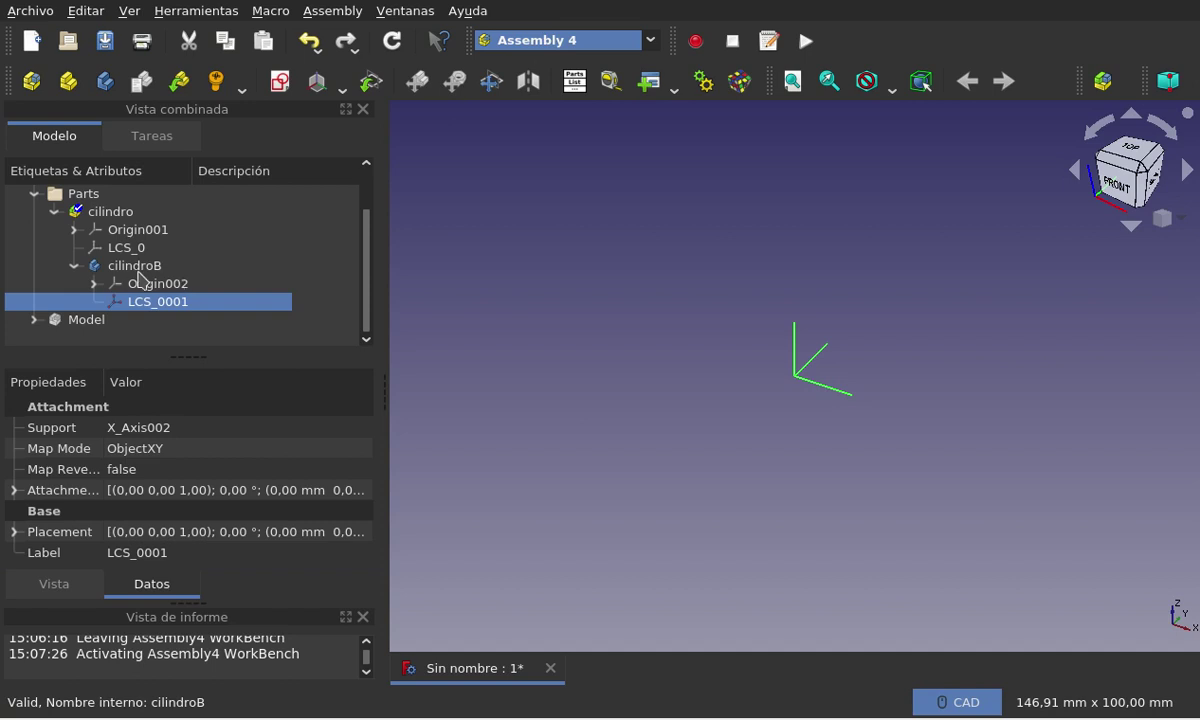
pyautogui.click(130, 268)
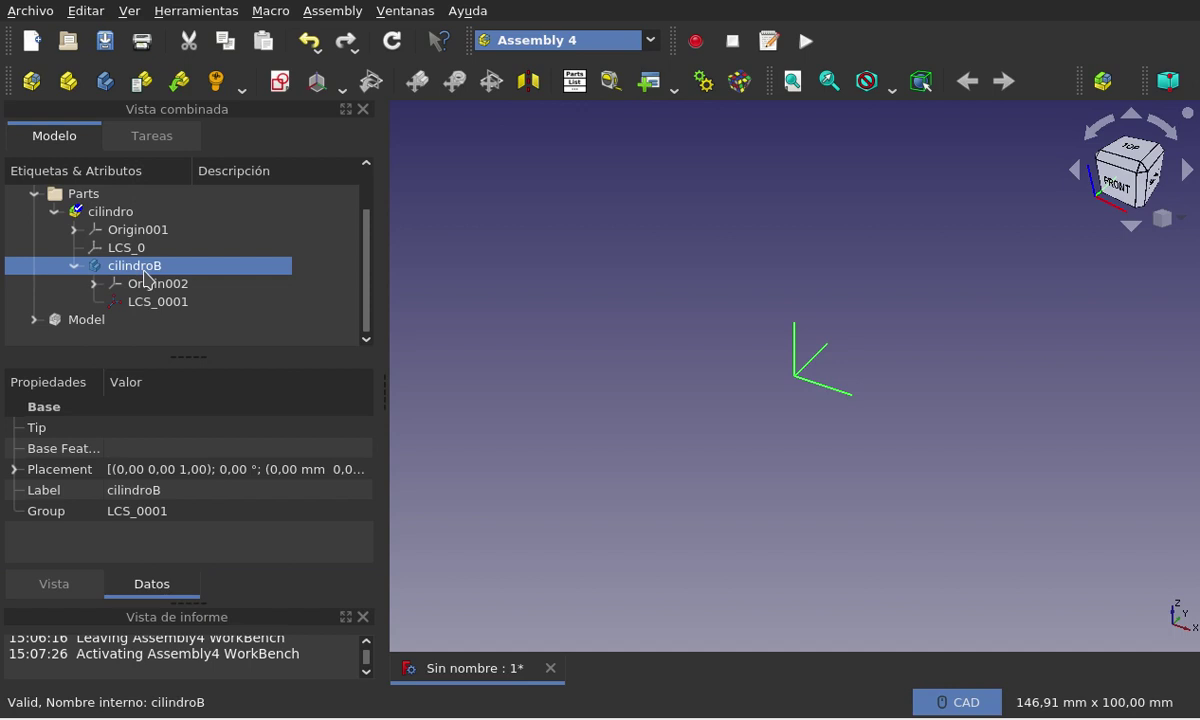
pyautogui.click(124, 212)
pyautogui.click(124, 276)
# Step: Create a sketch in cilindroB named Sketch_cilindroB, removing the _1 suffix
pyautogui.click(281, 83)
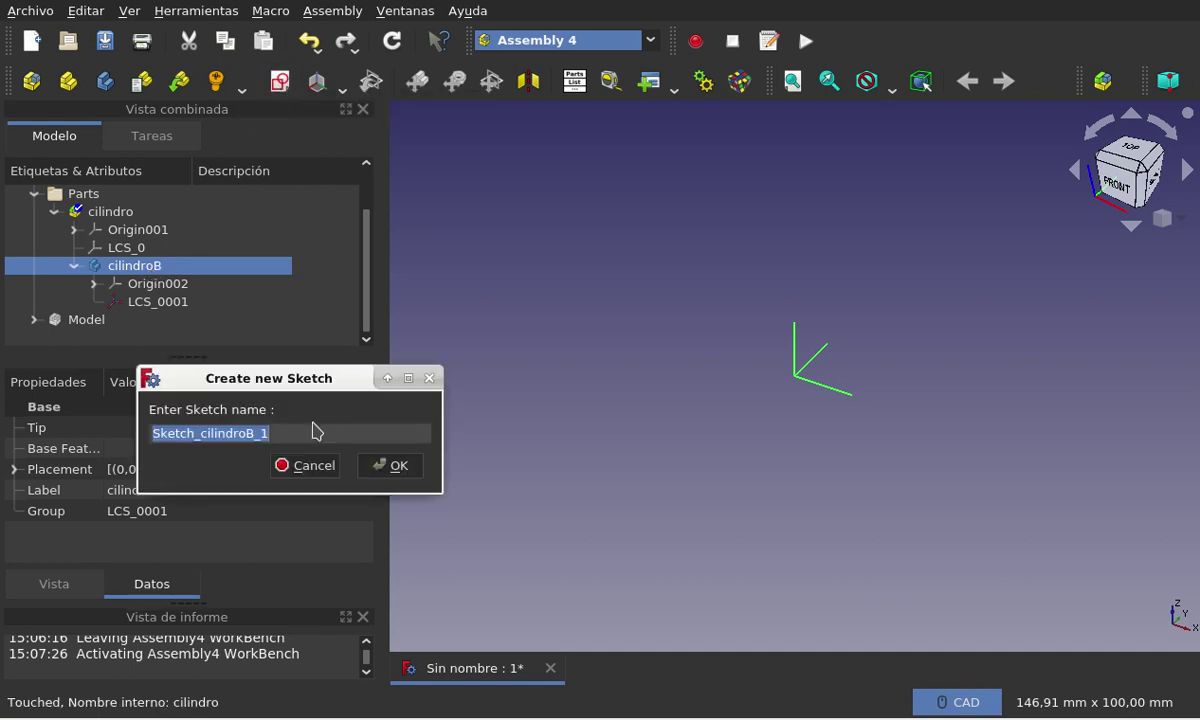
pyautogui.click(310, 431)
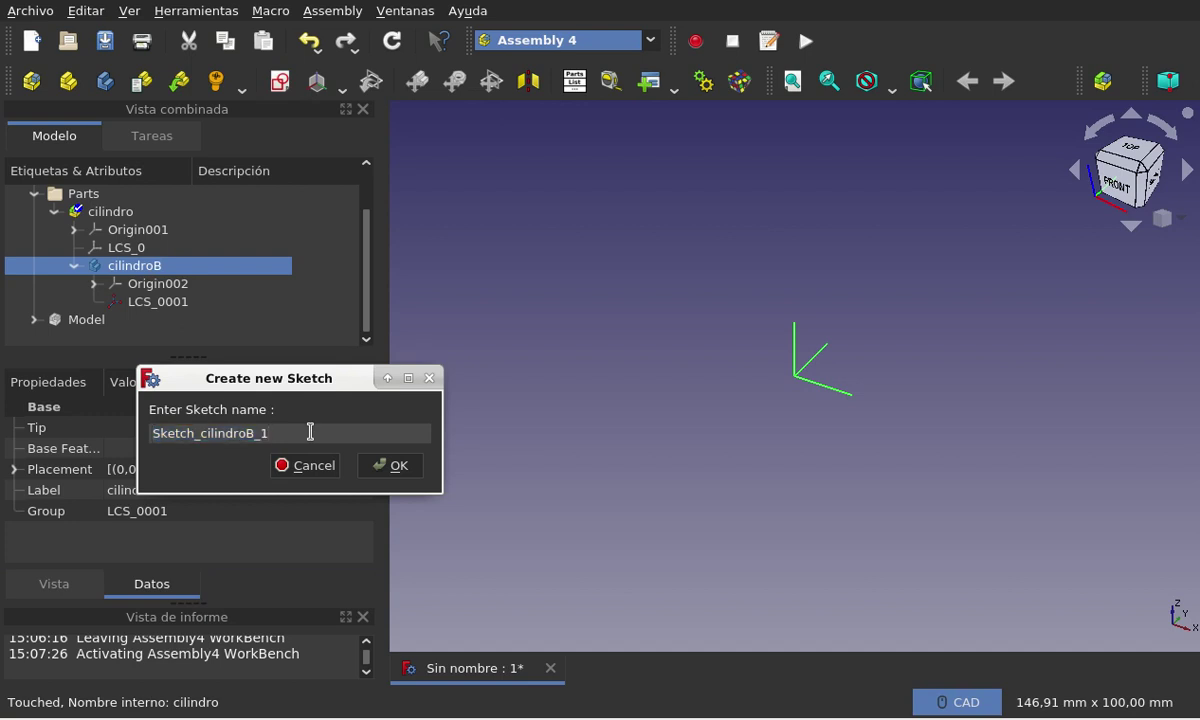
pyautogui.press('BackSpace')
pyautogui.press('BackSpace')
pyautogui.click(392, 466)
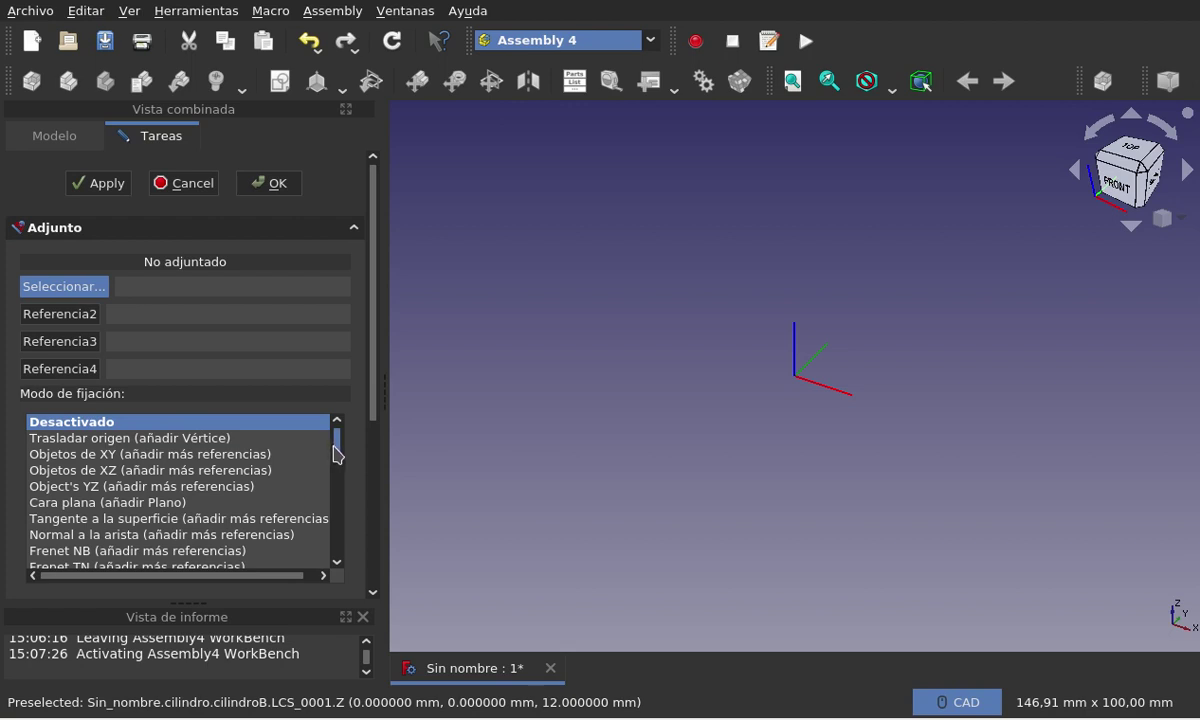
# Step: Review the attachment modes, then cancel so Sketch_cilindroB stays with Map Mode Deactivated
pyautogui.moveTo(336, 455)
pyautogui.mouseDown()
pyautogui.moveTo(340, 557)
pyautogui.moveTo(337, 360)
pyautogui.mouseUp()
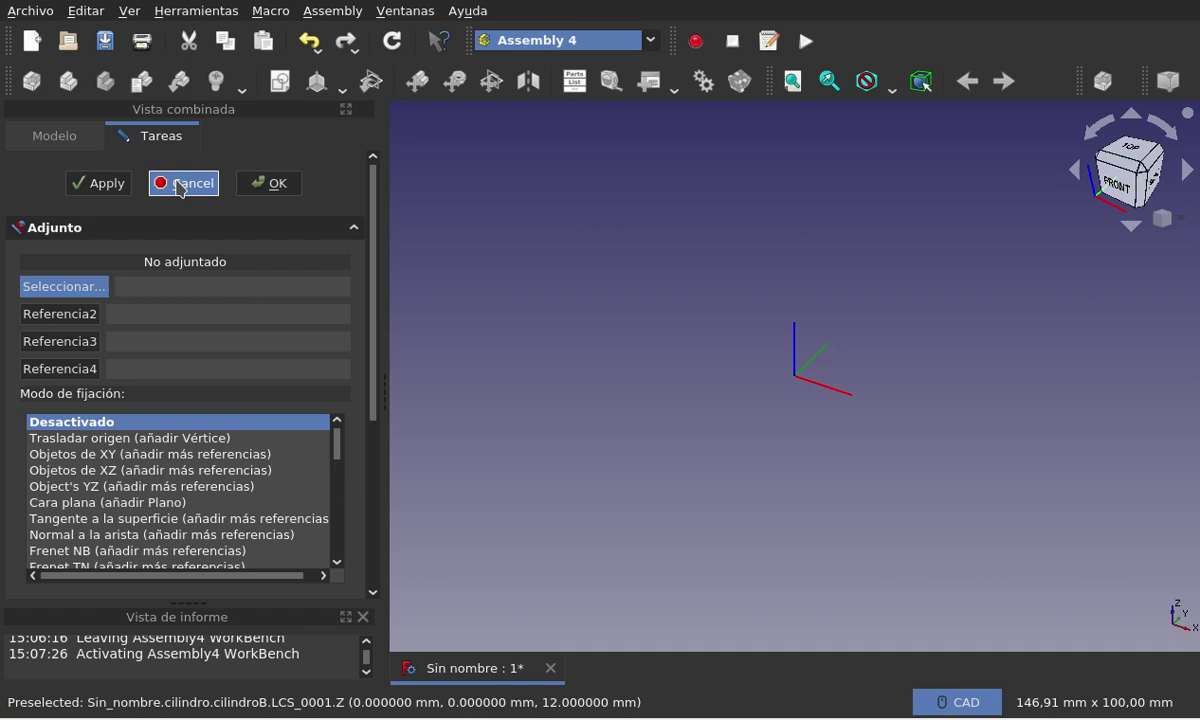
pyautogui.click(179, 186)
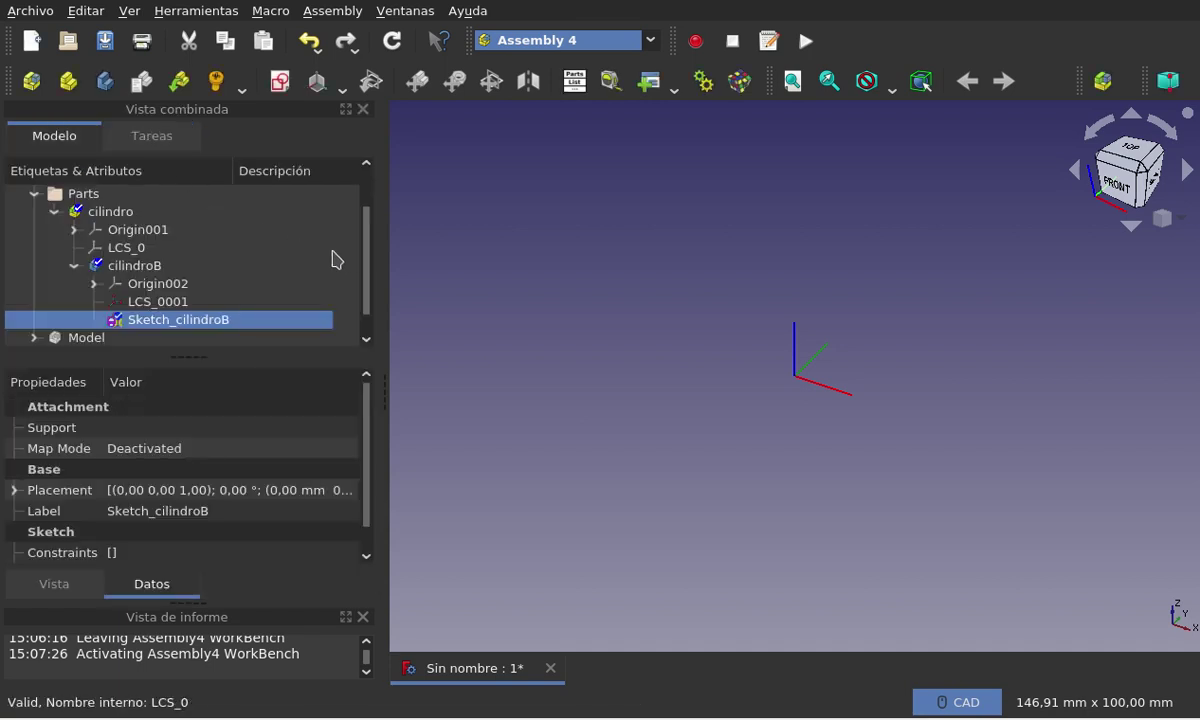
pyautogui.scroll(-1, 369, 266)
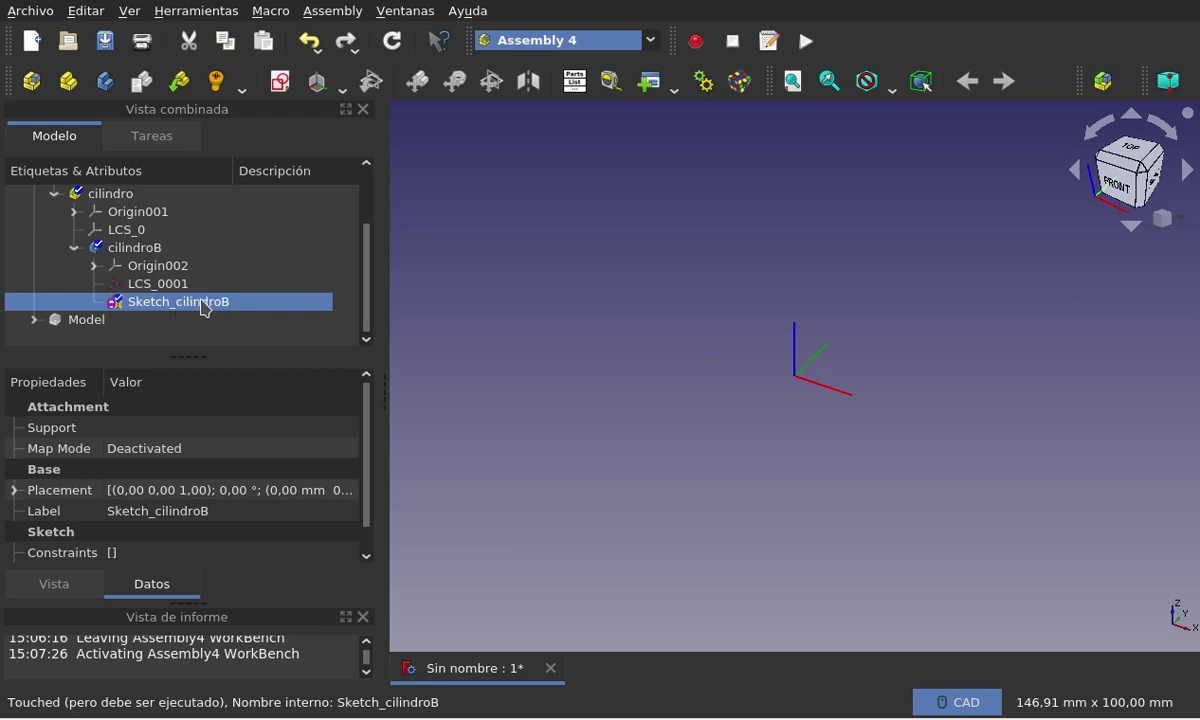
pyautogui.rightClick(203, 307)
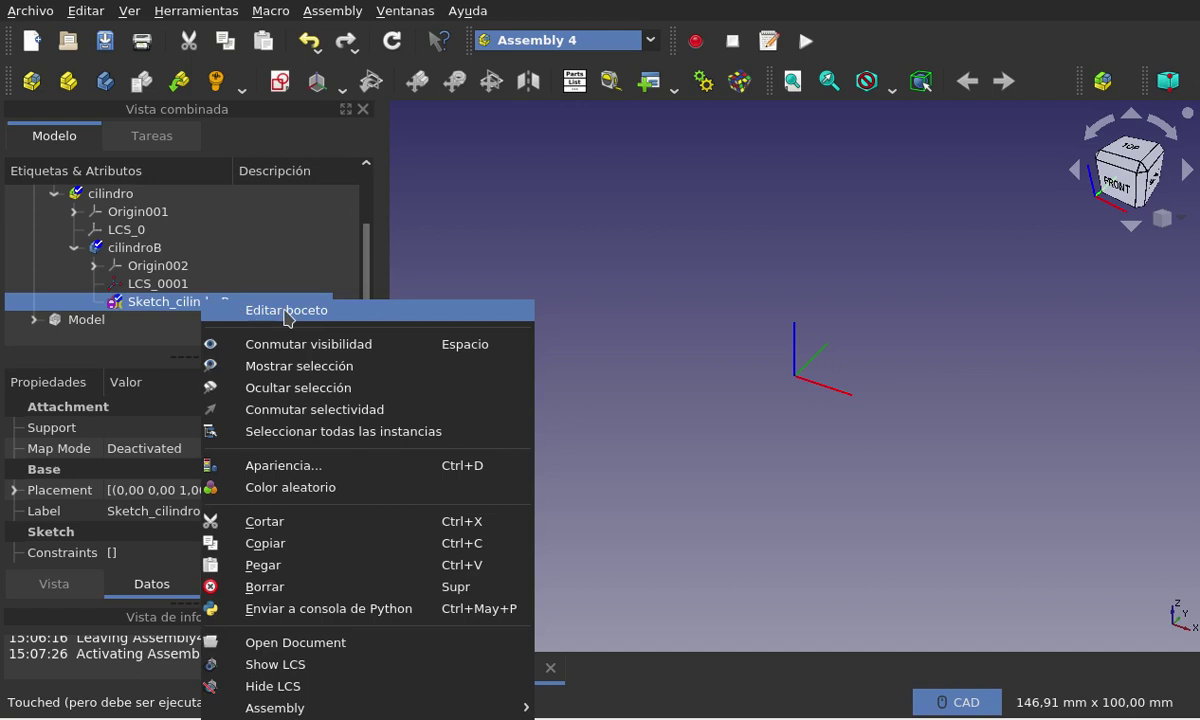
pyautogui.click(566, 237)
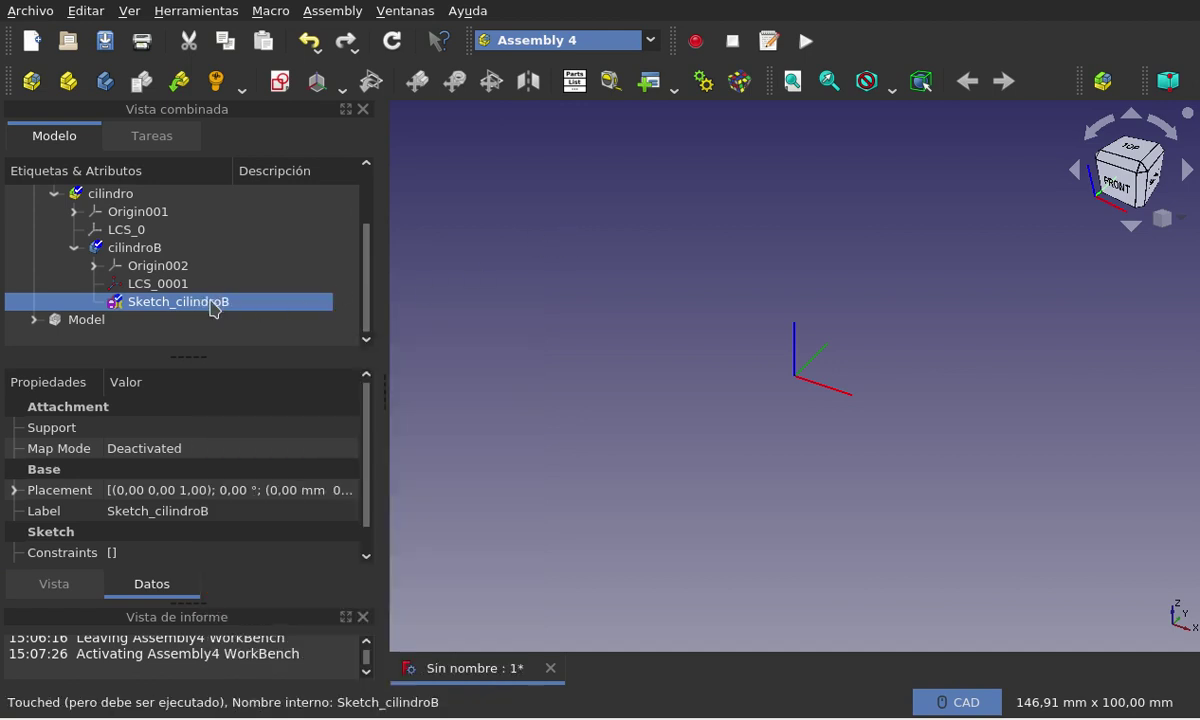